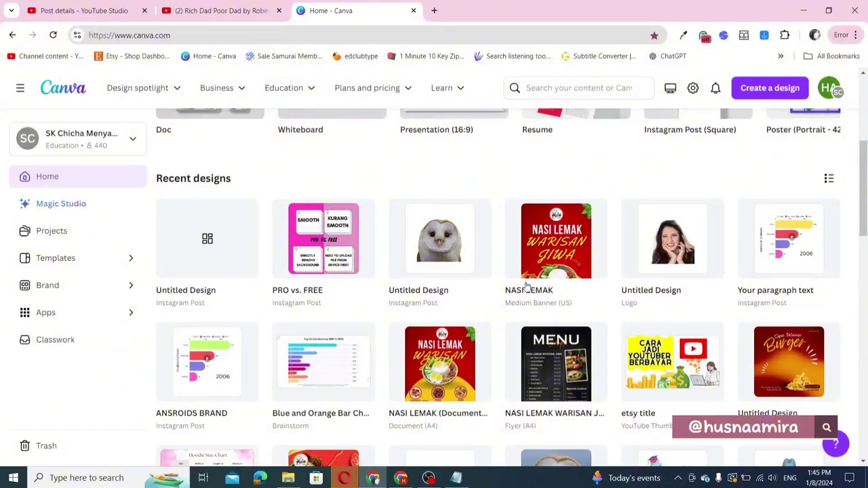
- Open the 'PRO vs. FREE' Instagram post from Recent designs
left_click(344, 246)
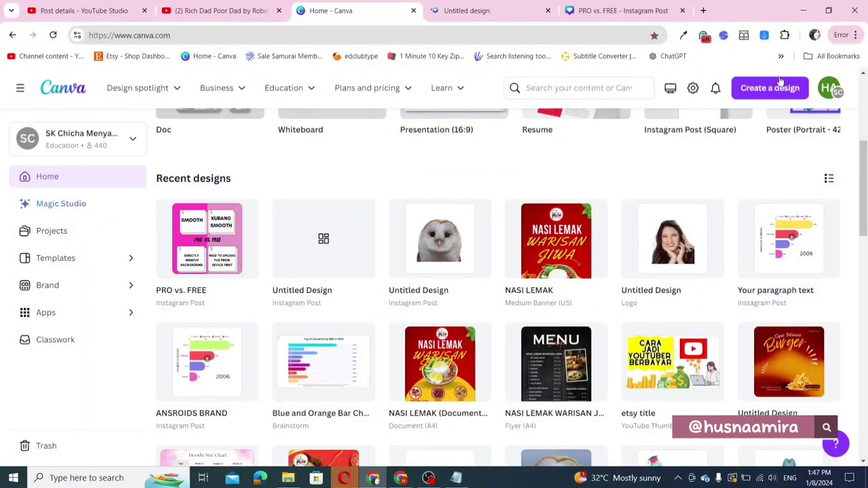
- After reviewing the PRO vs. FREE post, start creating a new design from Home
left_click(770, 88)
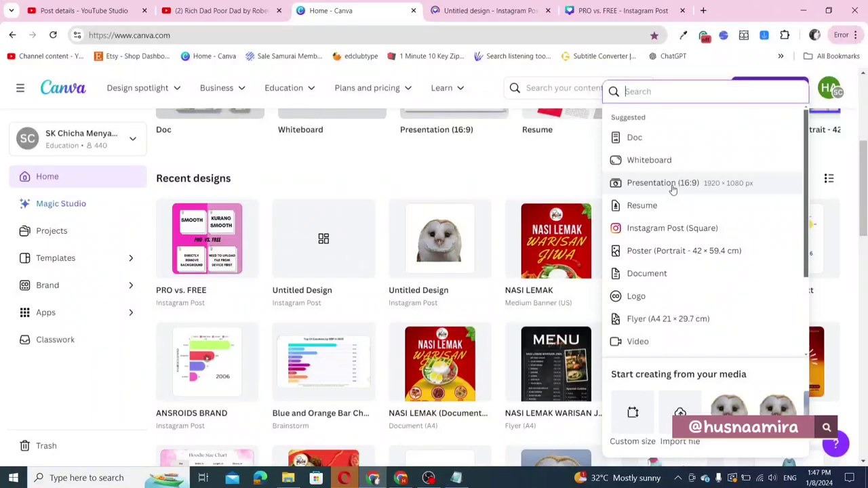
- Create a square Instagram post, add the uploaded owl photo, and open its Edit image effects
left_click(642, 228)
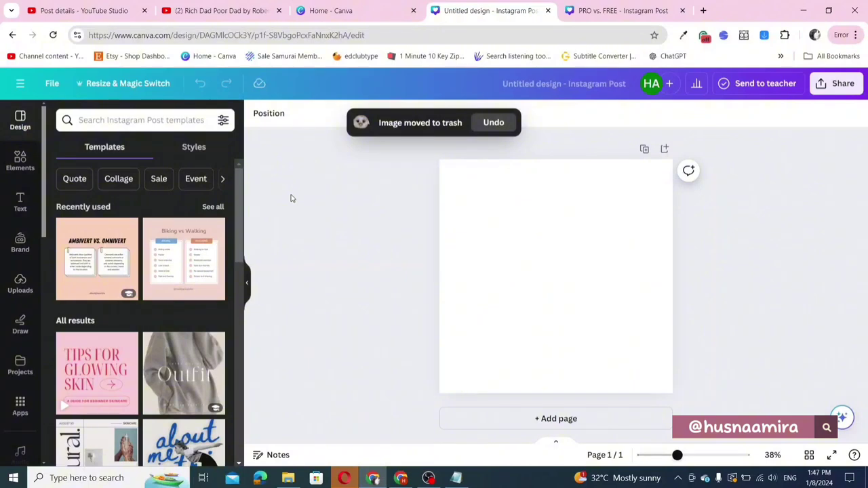
left_click(20, 284)
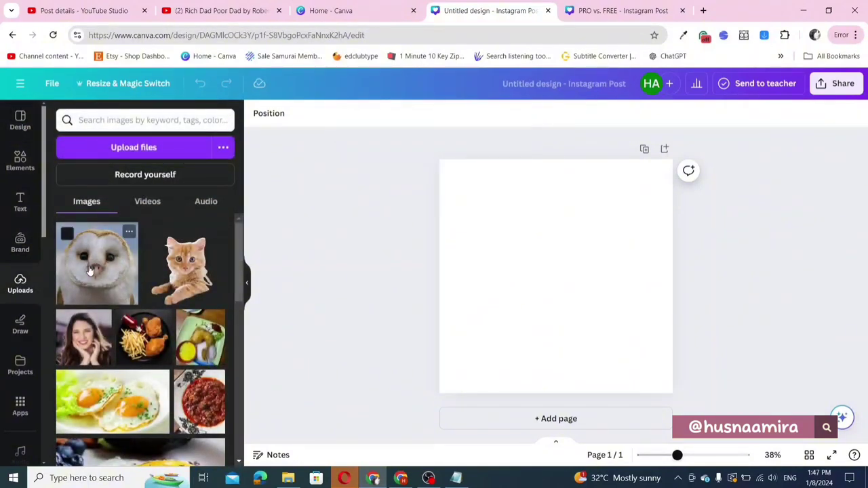
left_click(88, 270)
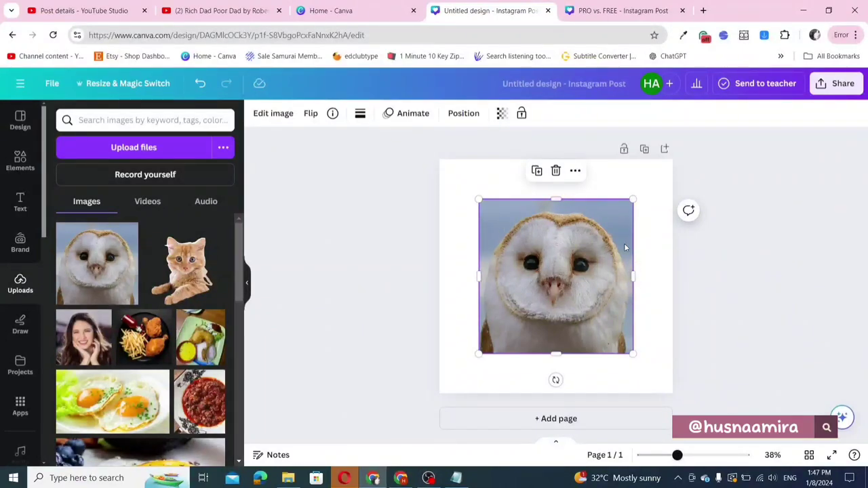
left_click(362, 261)
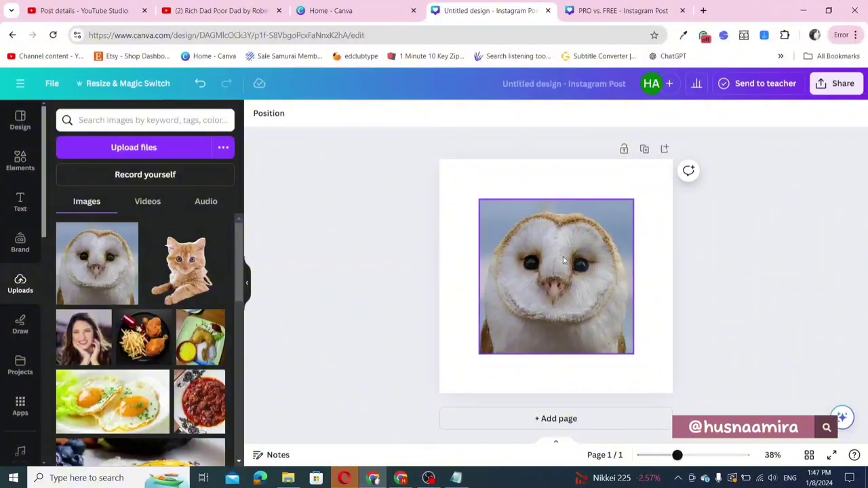
left_click(563, 261)
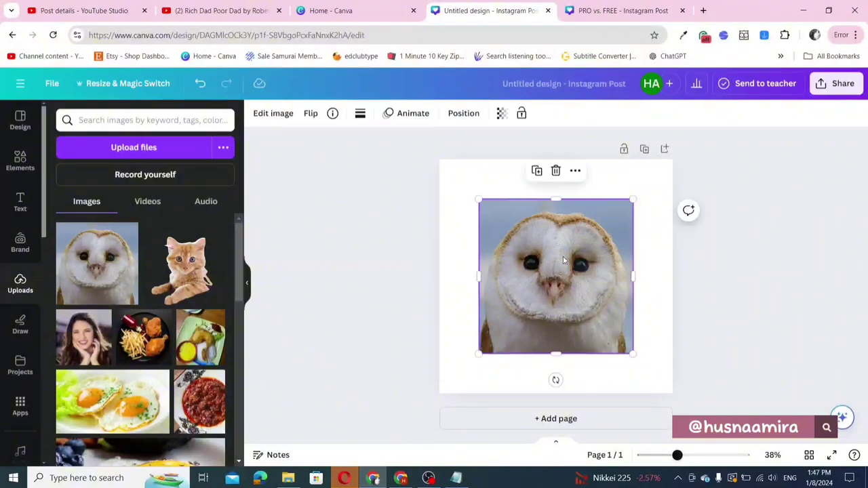
left_click(273, 117)
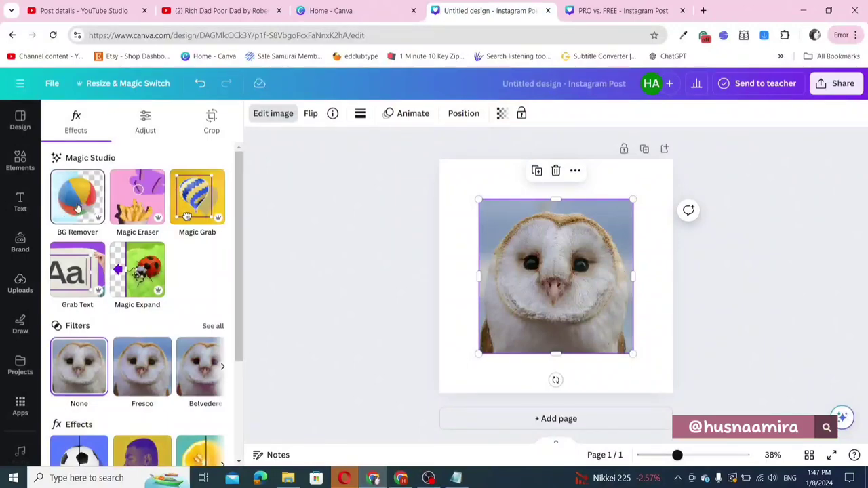
- Apply Magic Studio's BG Remover to strip the owl photo's blue background
left_click(77, 207)
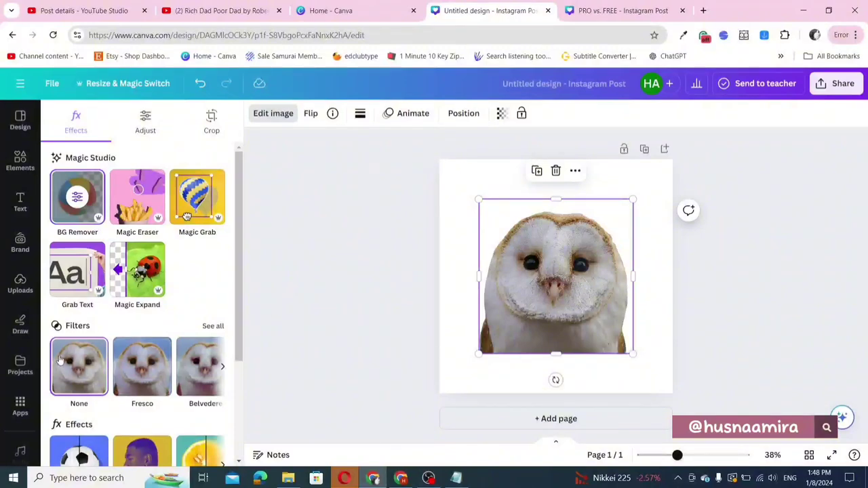
- Search Apps for 'background' and open the Clear Background app
left_click(21, 410)
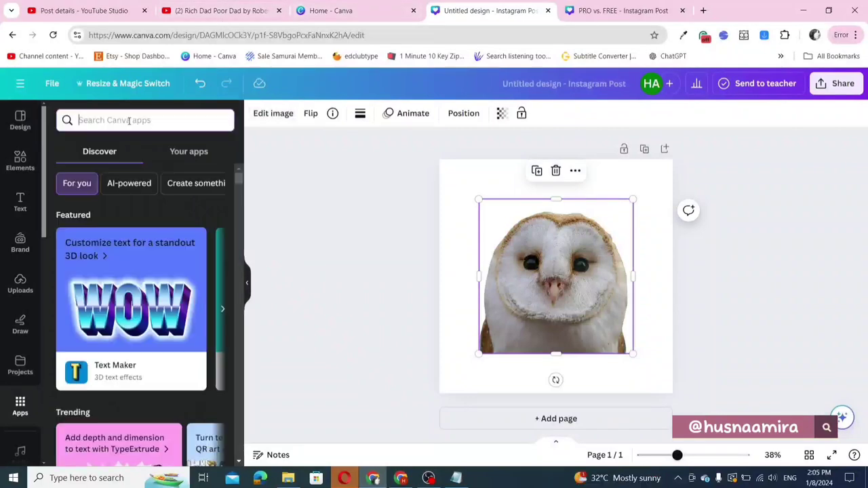
type("back")
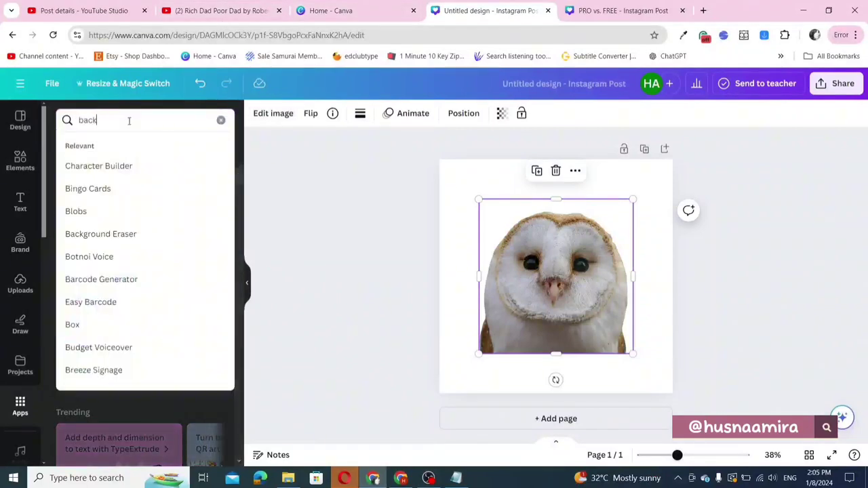
type("ground")
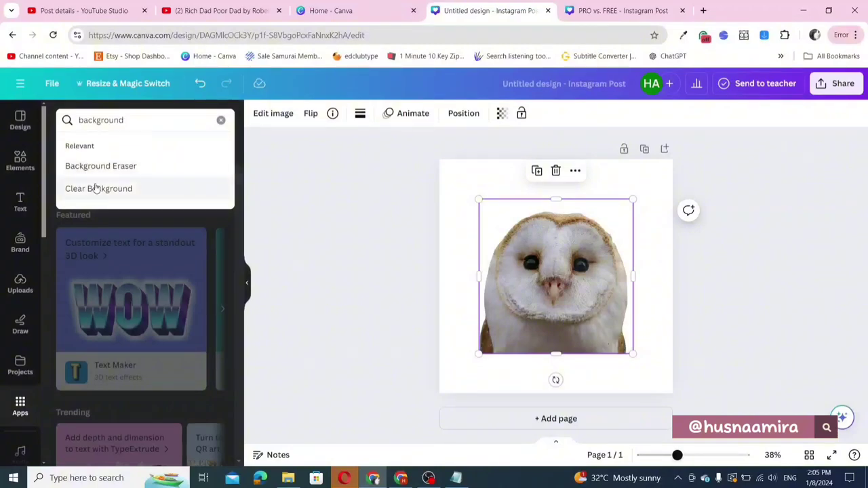
left_click(98, 189)
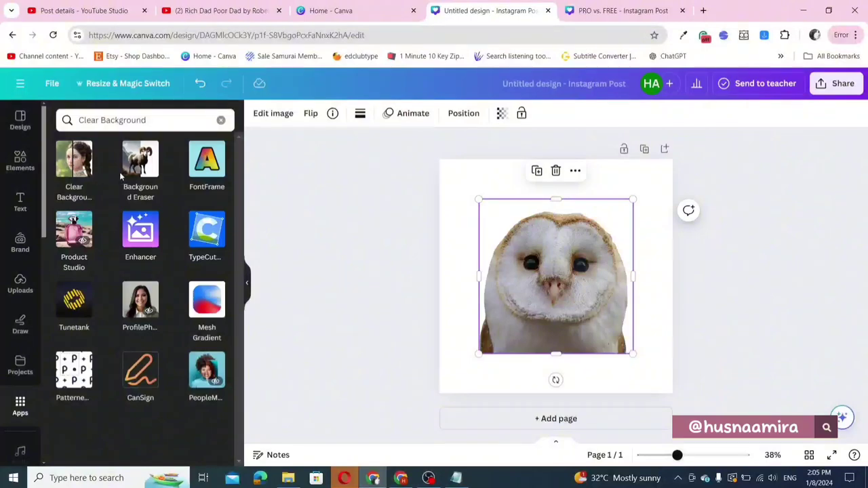
left_click(74, 171)
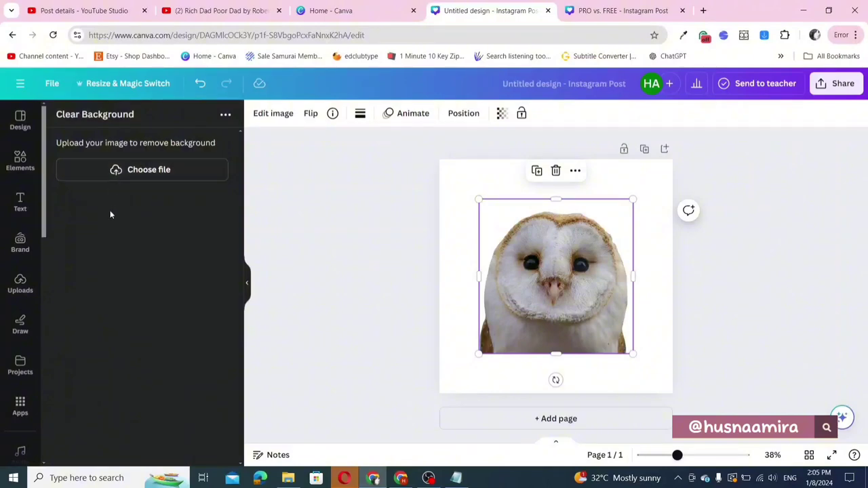
- Upload the owl image 'Untitled design (8)' into the Clear Background app
left_click(124, 173)
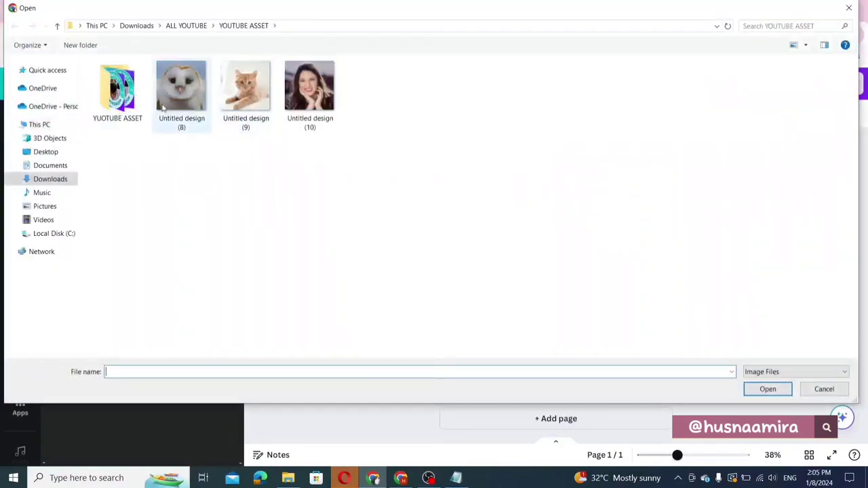
left_click(177, 88)
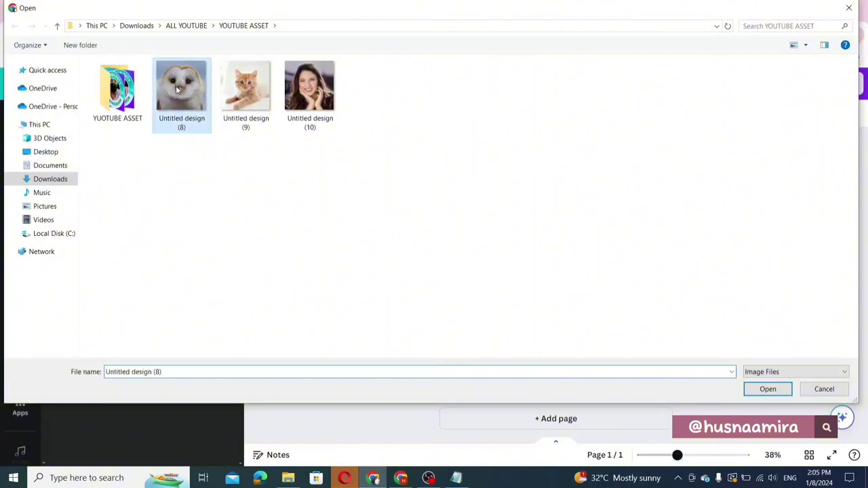
left_click(758, 391)
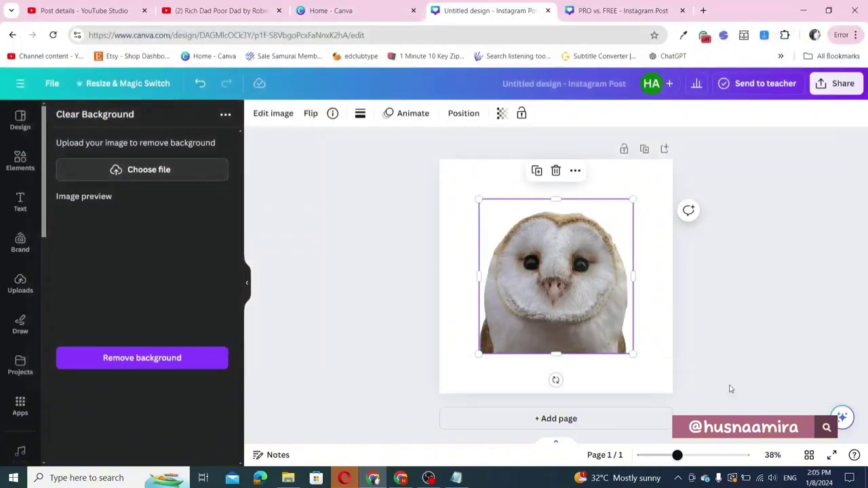
left_click(158, 366)
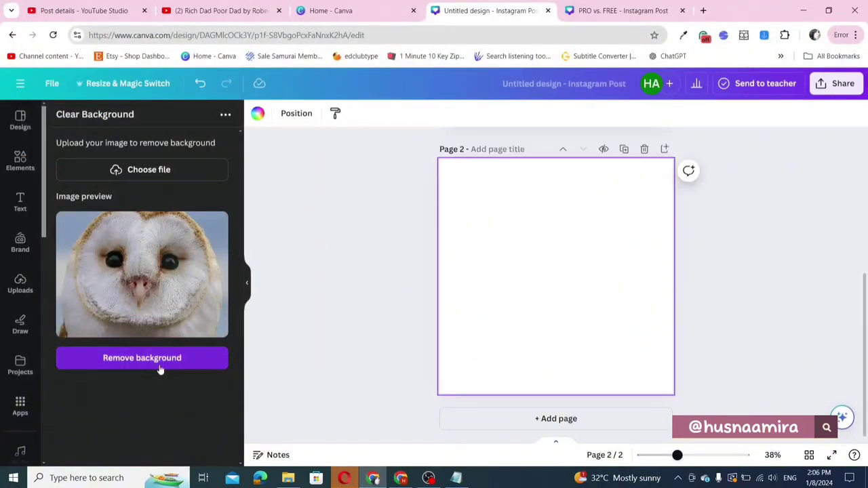
- Remove the owl's background with Clear Background and enlarge the cutout on Page 2
left_click(160, 366)
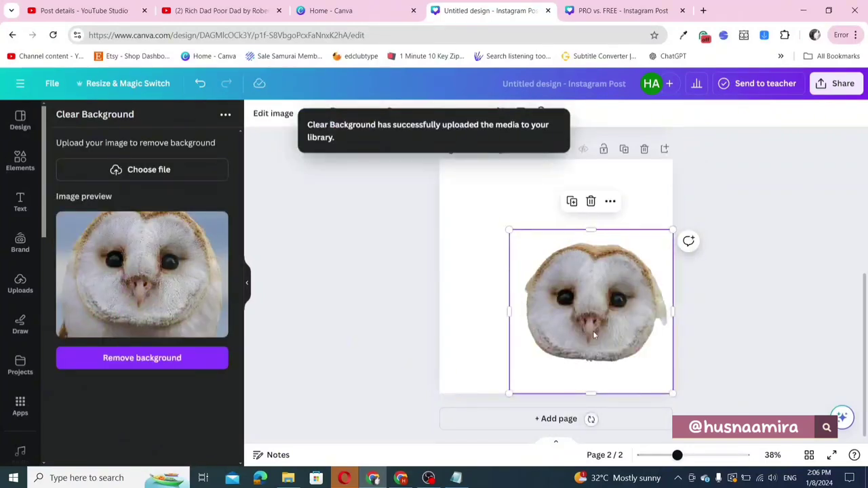
left_click_drag(649, 345, 672, 370)
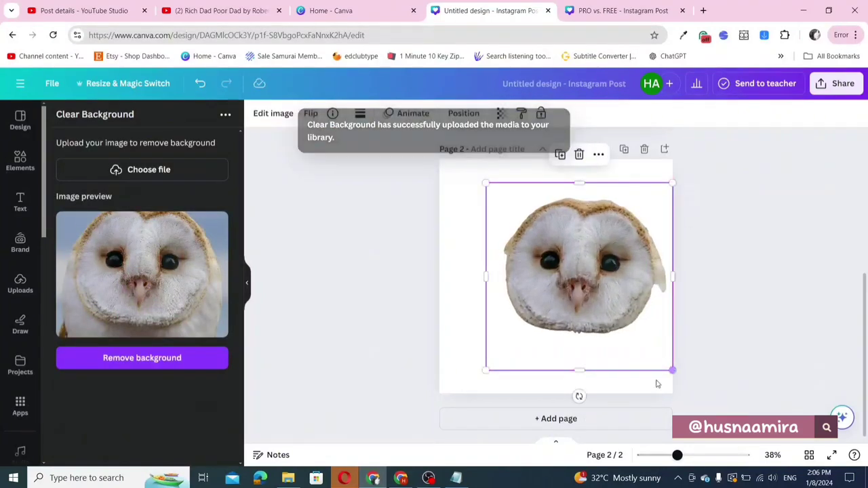
scroll(858, 334, "up", 1)
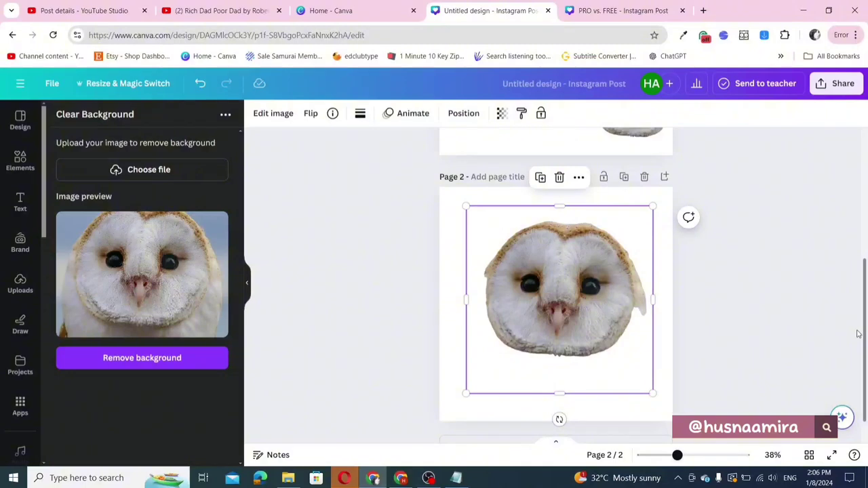
scroll(858, 334, "down", 1)
left_click(412, 291)
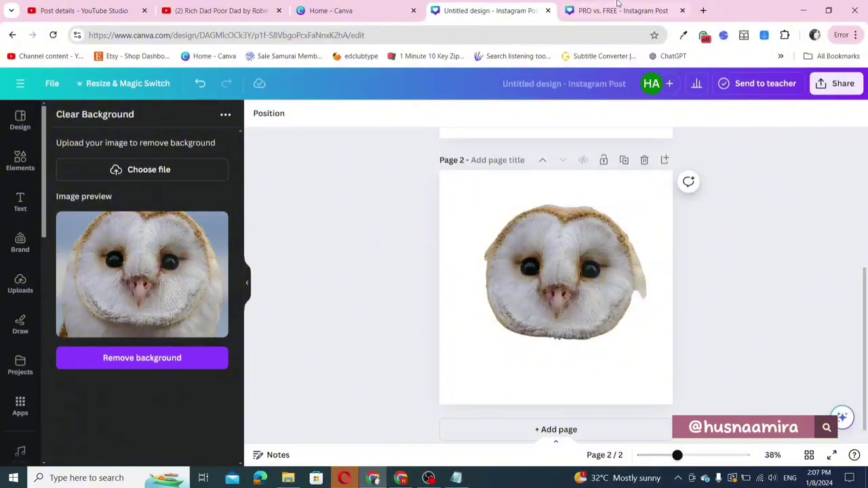
- On page 1, move the upper owl to the top-left and enlarge the lower owl cutout
left_click_drag(865, 305, 866, 209)
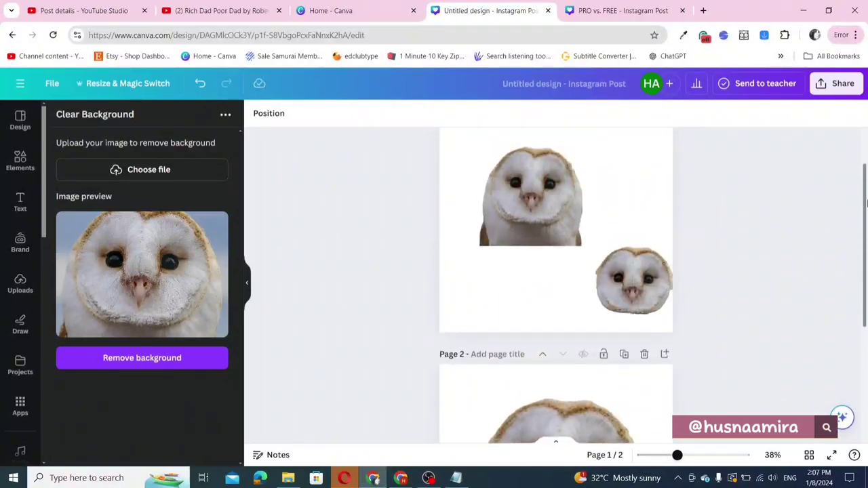
scroll(804, 245, "up", 1)
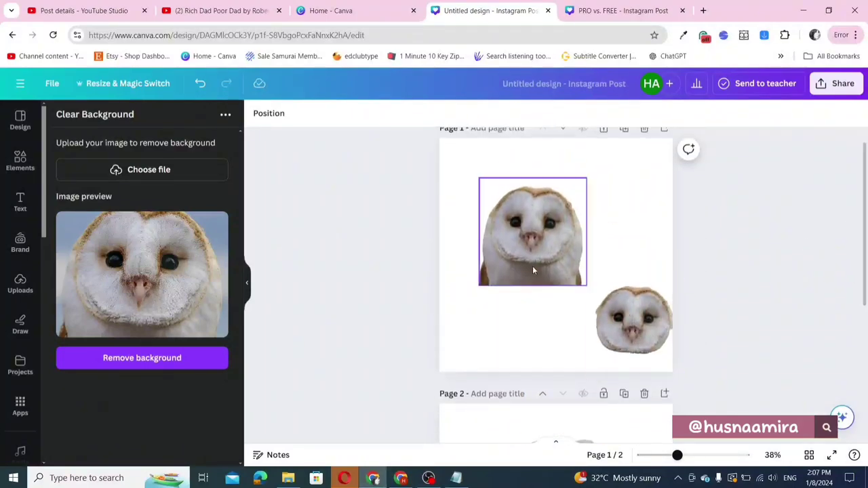
left_click_drag(544, 261, 504, 222)
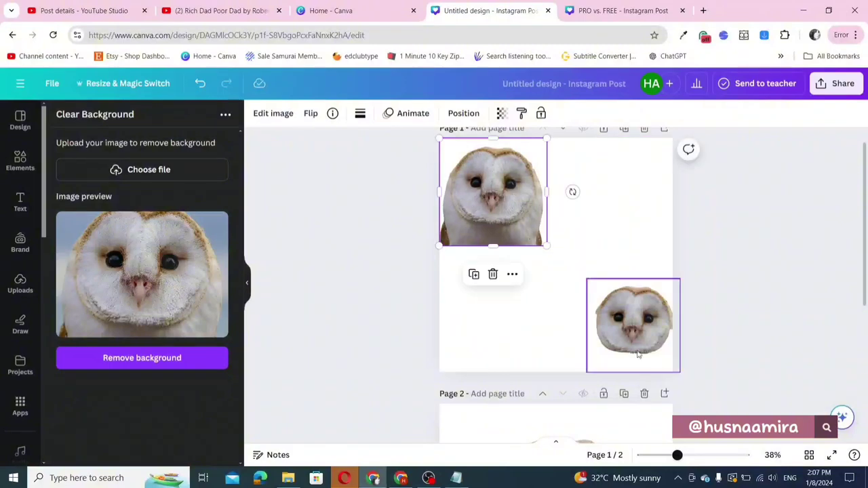
left_click(628, 341)
left_click_drag(587, 279, 562, 261)
left_click(516, 256)
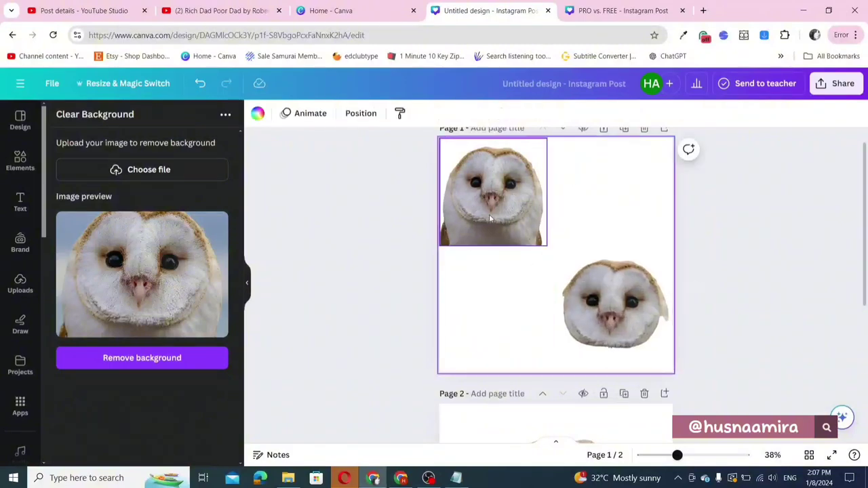
- Check the upper owl's Edit image effects and the Clear Background app results
left_click(503, 196)
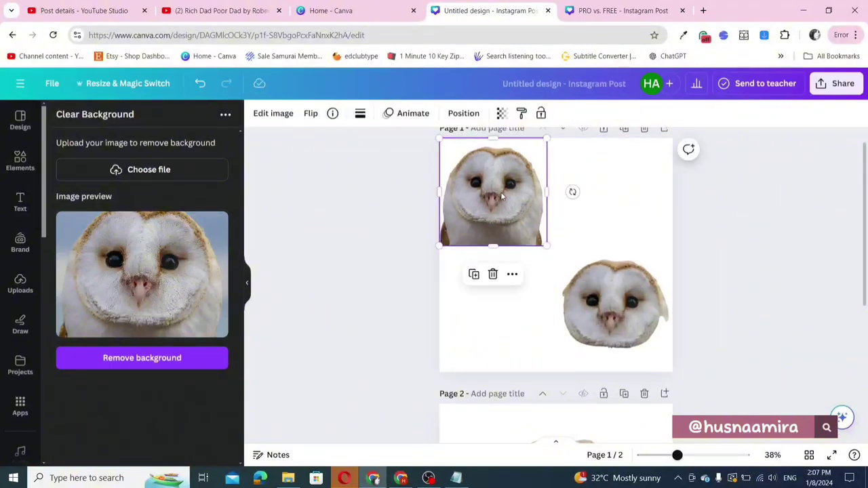
left_click(268, 113)
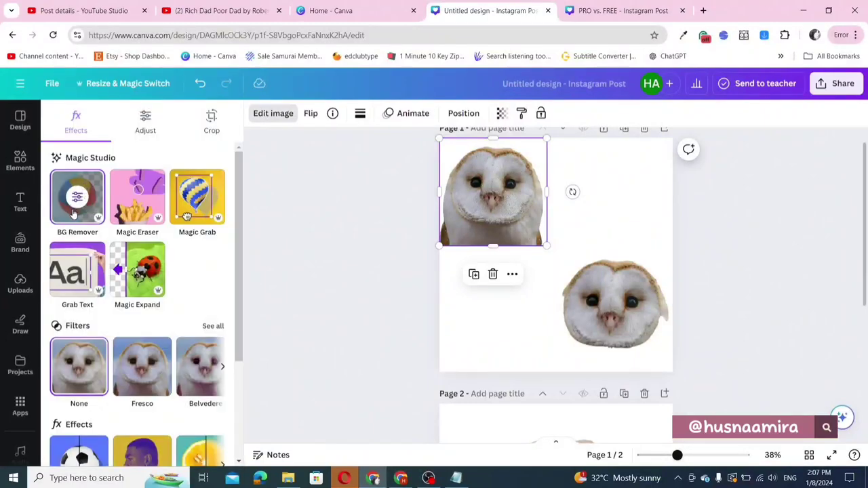
left_click(586, 302)
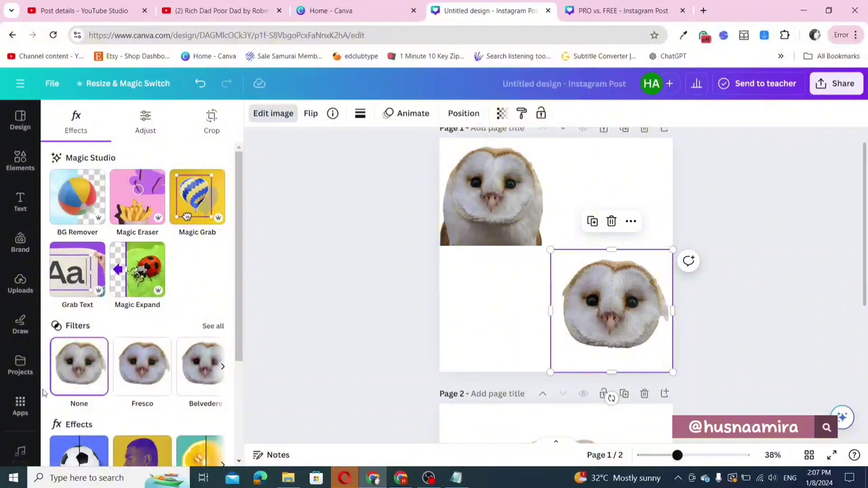
left_click(20, 404)
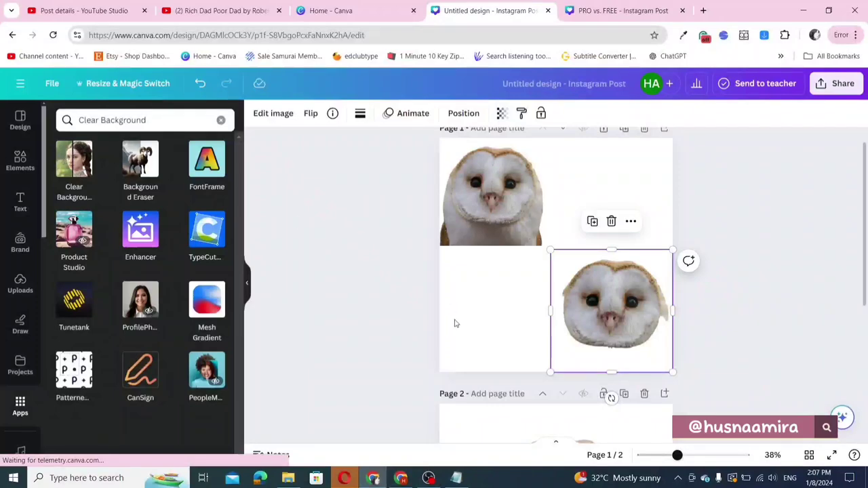
left_click(722, 255)
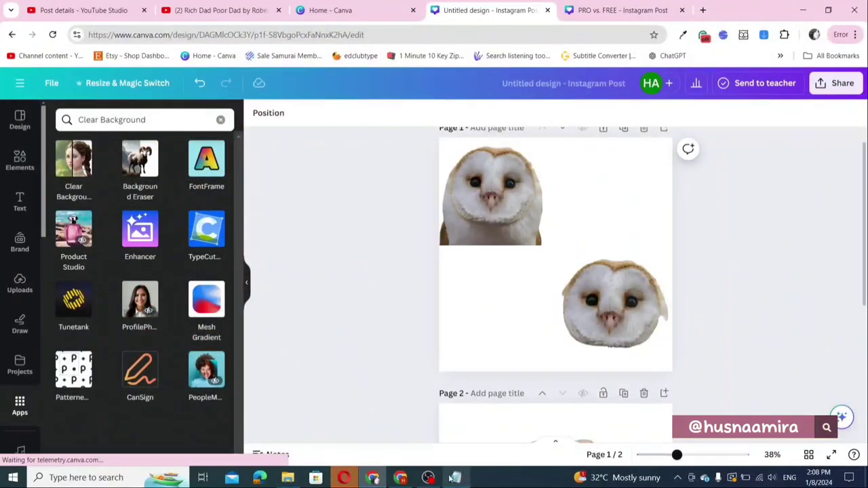
- Switch to OBS Studio to end the recording
left_click(428, 477)
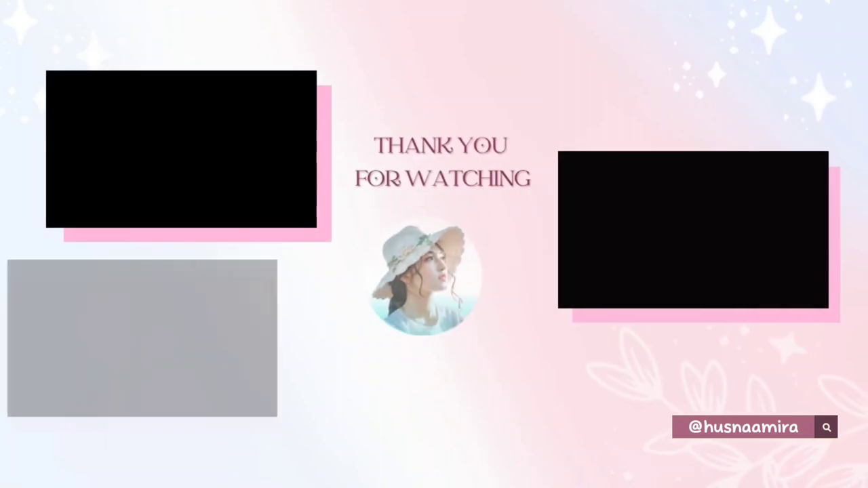